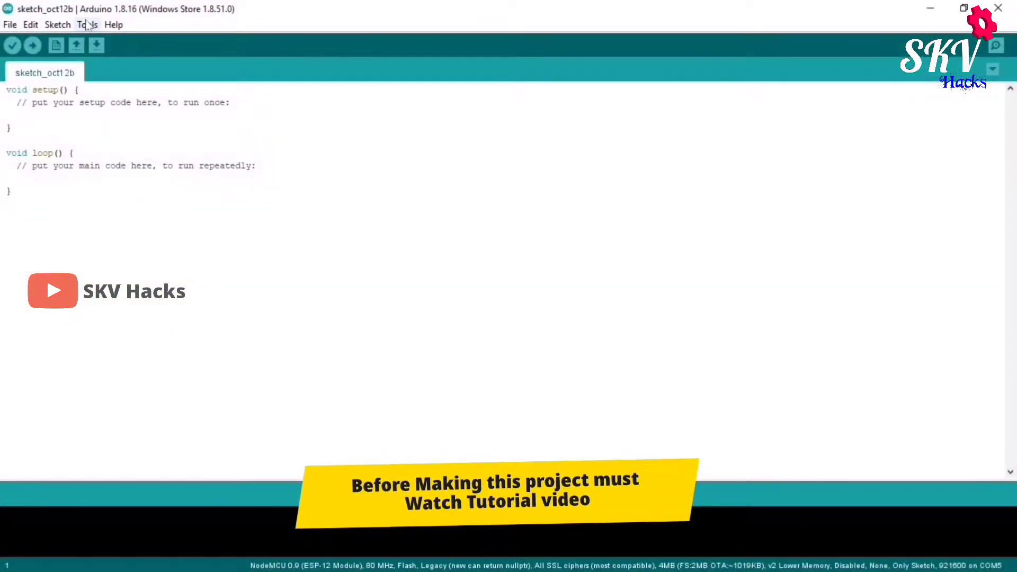
- Check the Library Manager, clearing the old search, and close it again
{"action": "left_click", "coordinate": [57, 24]}
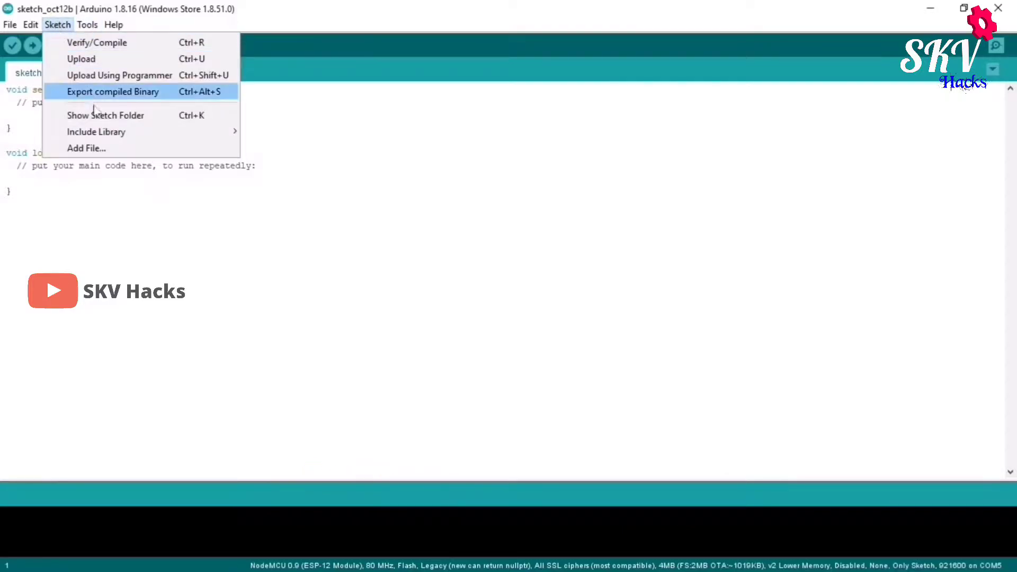
{"action": "mouse_move", "coordinate": [97, 132]}
{"action": "left_click", "coordinate": [271, 142]}
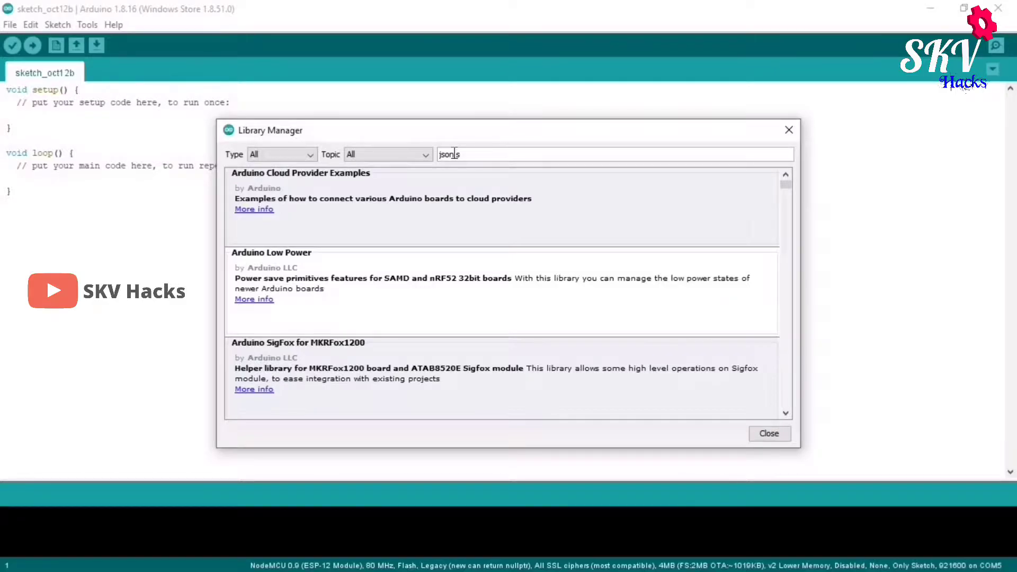
{"action": "scroll", "coordinate": [279, 299], "scroll_direction": "down", "scroll_amount": 5}
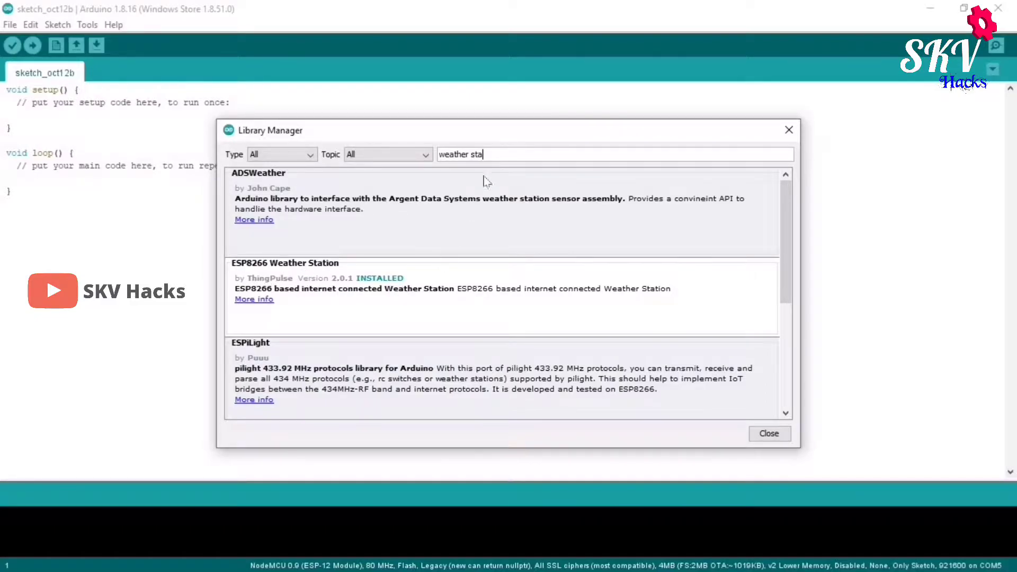
{"action": "key", "text": "ctrl+a"}
{"action": "key", "text": "BackSpace"}
{"action": "type", "text": "esp8266 oled display"}
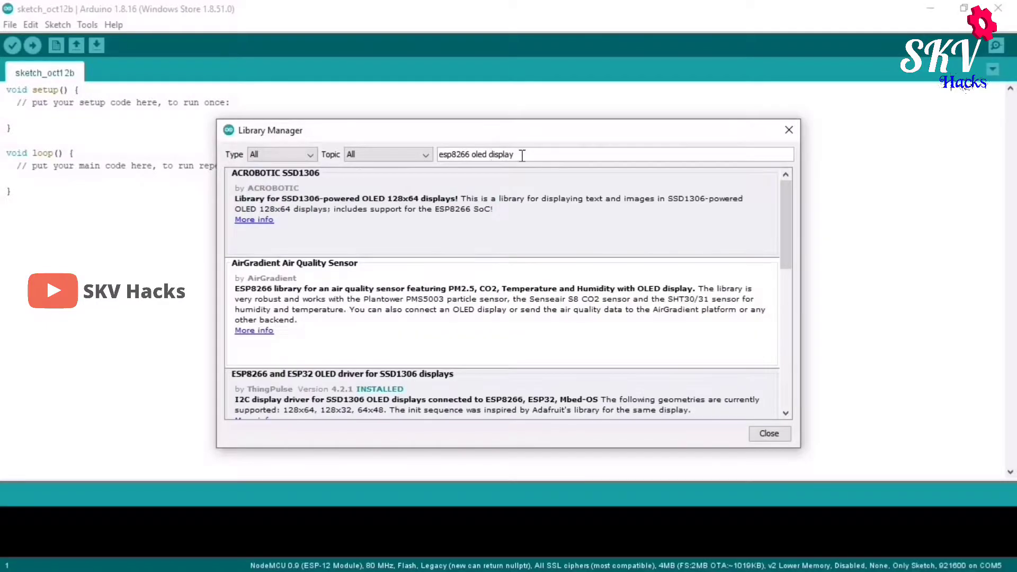
{"action": "scroll", "coordinate": [412, 388], "scroll_direction": "down", "scroll_amount": 2}
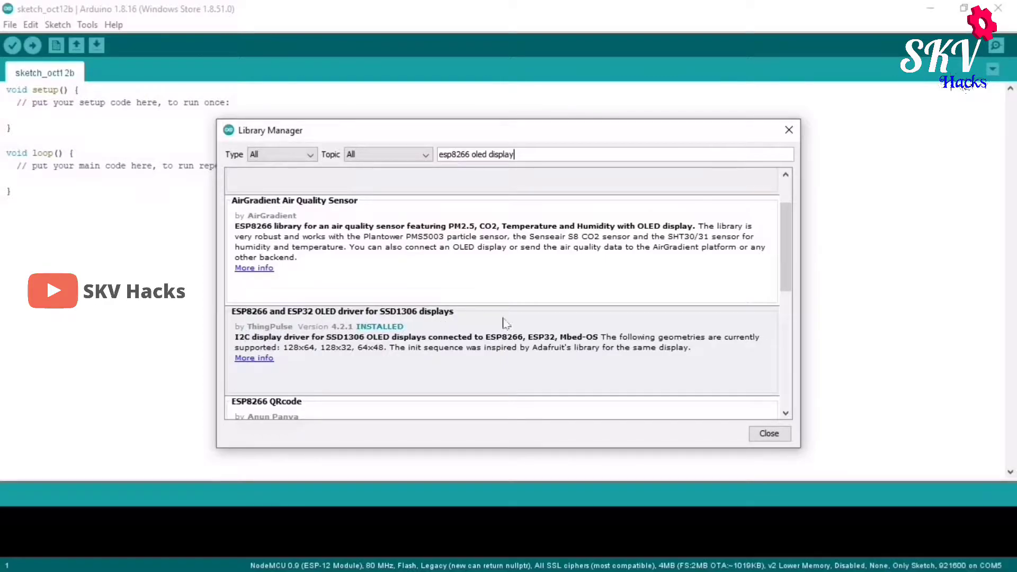
{"action": "left_click", "coordinate": [769, 433]}
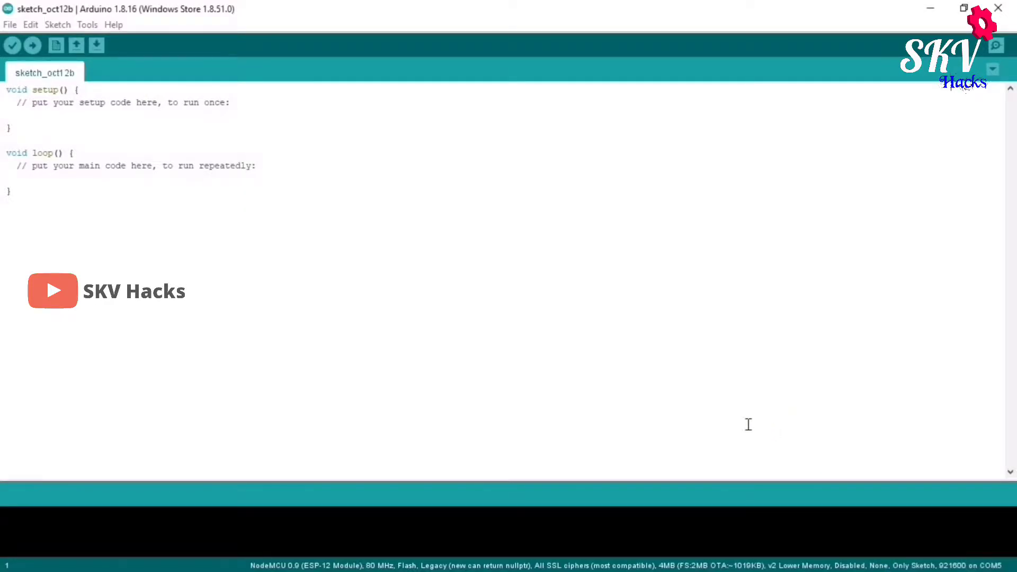
- Load the WeatherStationDemo example from ESP8266 Weather Station and maximize its window
{"action": "left_click", "coordinate": [11, 25]}
{"action": "mouse_move", "coordinate": [44, 108]}
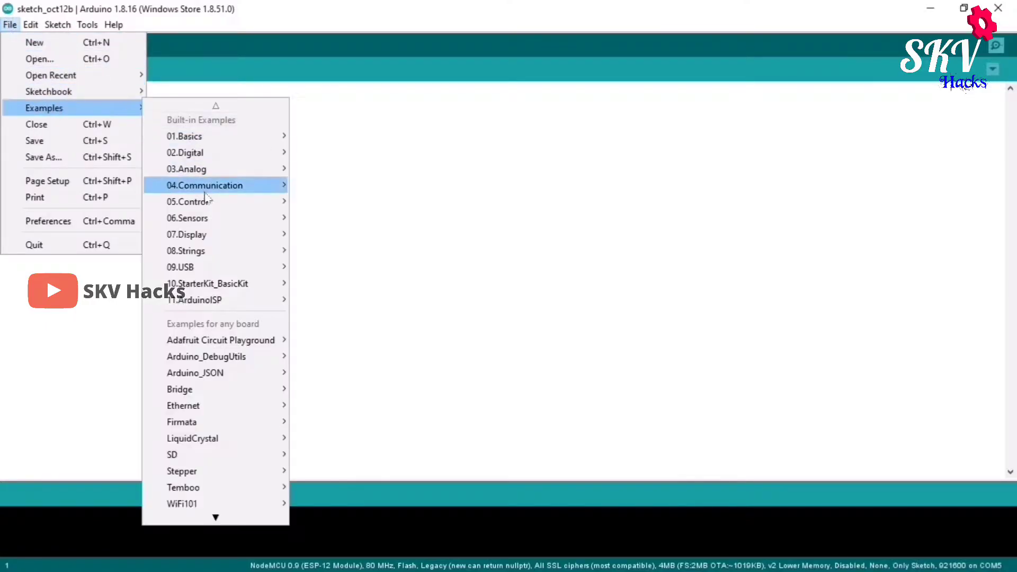
{"action": "mouse_move", "coordinate": [216, 517]}
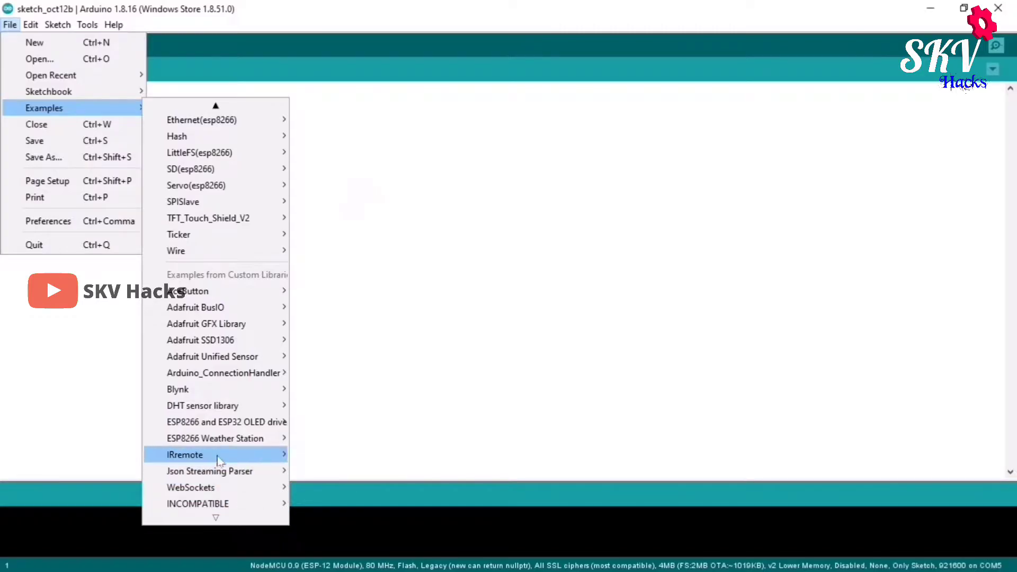
{"action": "mouse_move", "coordinate": [215, 439]}
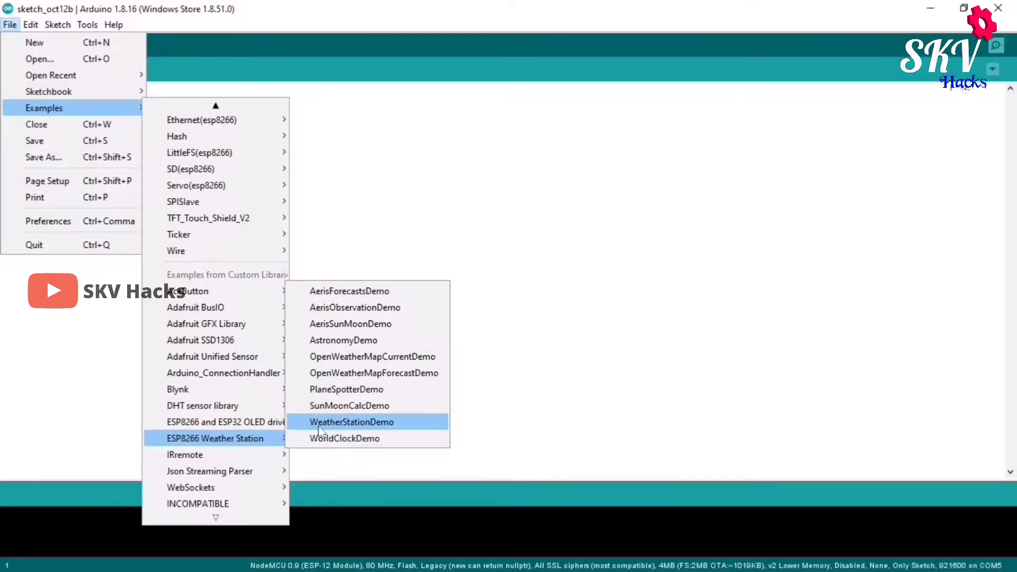
{"action": "left_click", "coordinate": [320, 429]}
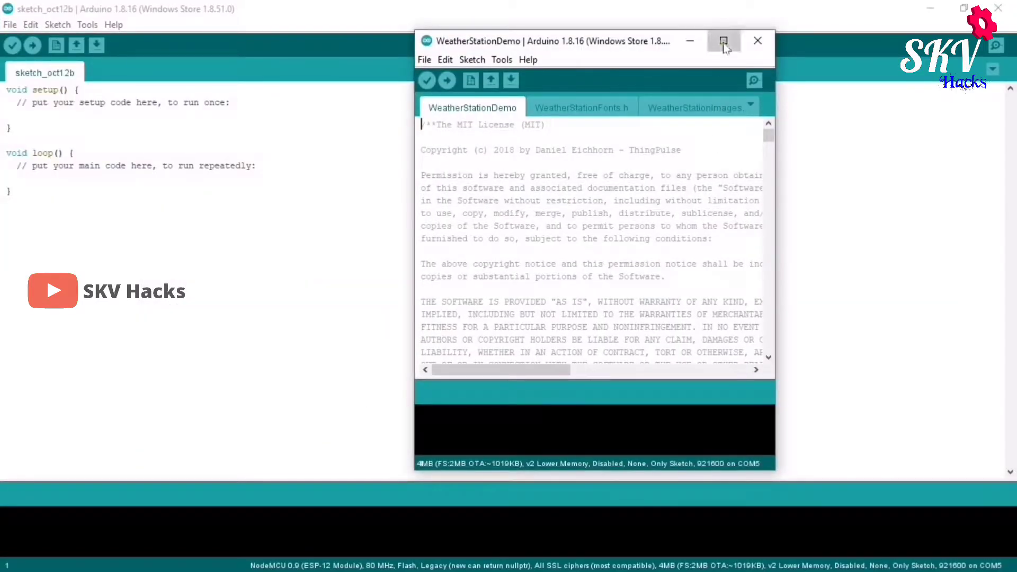
{"action": "left_click", "coordinate": [723, 41]}
{"action": "scroll", "coordinate": [271, 293], "scroll_direction": "down", "scroll_amount": 3}
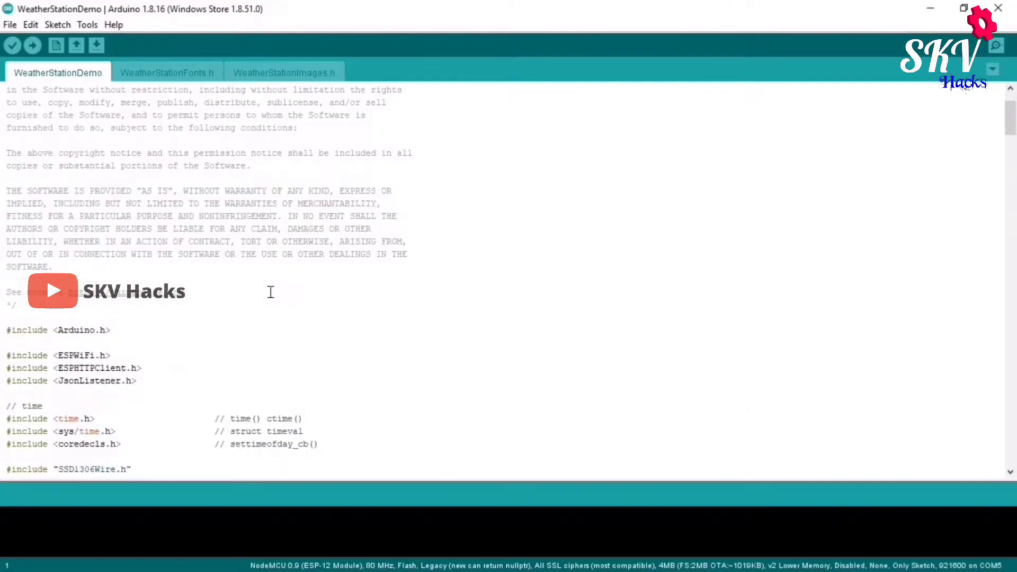
{"action": "scroll", "coordinate": [271, 293], "scroll_direction": "down", "scroll_amount": 2}
{"action": "scroll", "coordinate": [271, 292], "scroll_direction": "down", "scroll_amount": 2}
{"action": "scroll", "coordinate": [271, 293], "scroll_direction": "down", "scroll_amount": 1}
{"action": "scroll", "coordinate": [271, 292], "scroll_direction": "down", "scroll_amount": 2}
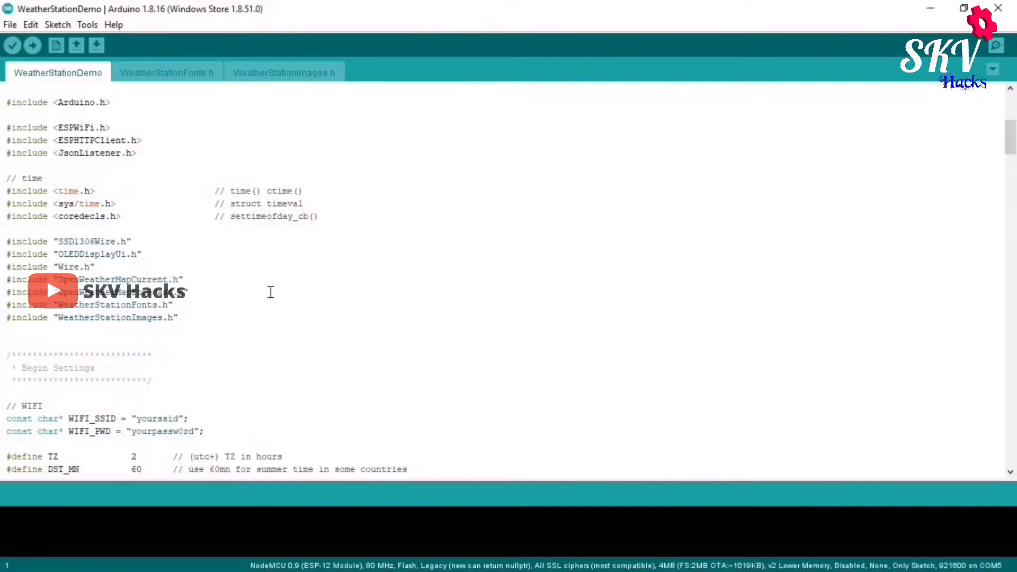
{"action": "scroll", "coordinate": [271, 292], "scroll_direction": "down", "scroll_amount": 2}
{"action": "scroll", "coordinate": [271, 293], "scroll_direction": "down", "scroll_amount": 1}
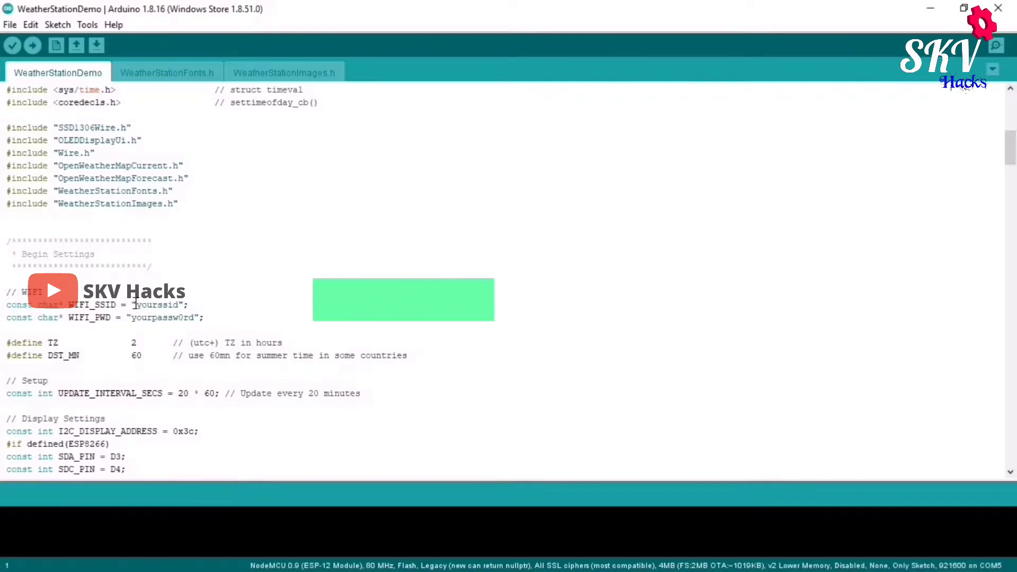
- Fill in the Wi-Fi network name, password and timezone offset placeholders
{"action": "left_click_drag", "start_coordinate": [135, 305], "coordinate": [177, 306]}
{"action": "type", "text": "Airtel"}
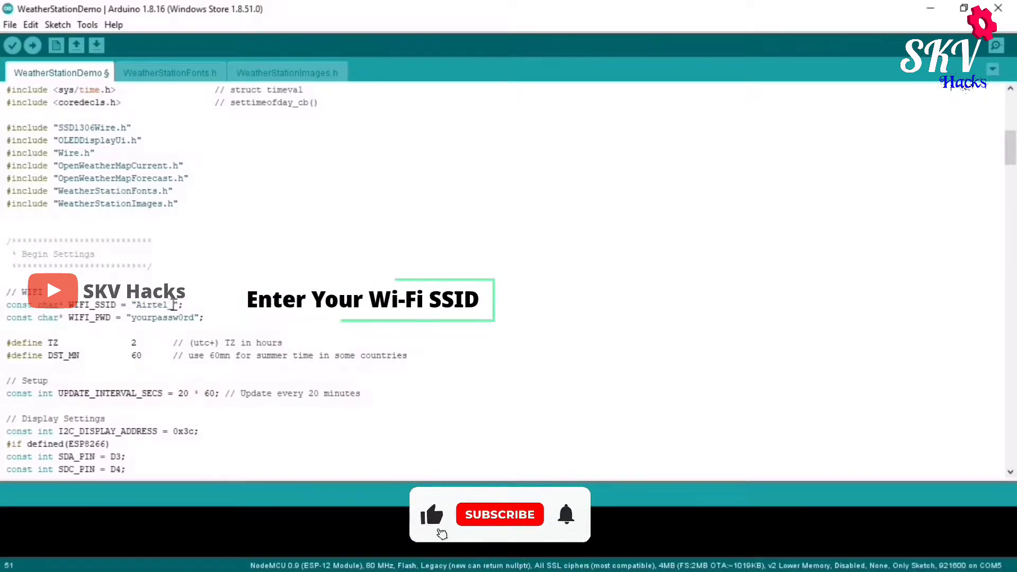
{"action": "type", "text": "_F"}
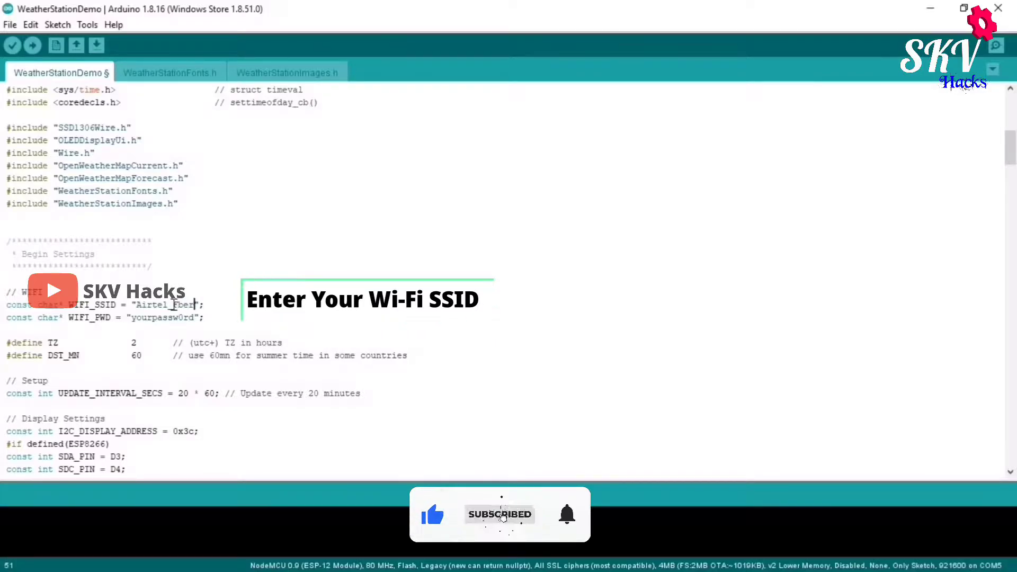
{"action": "type", "text": "iber"}
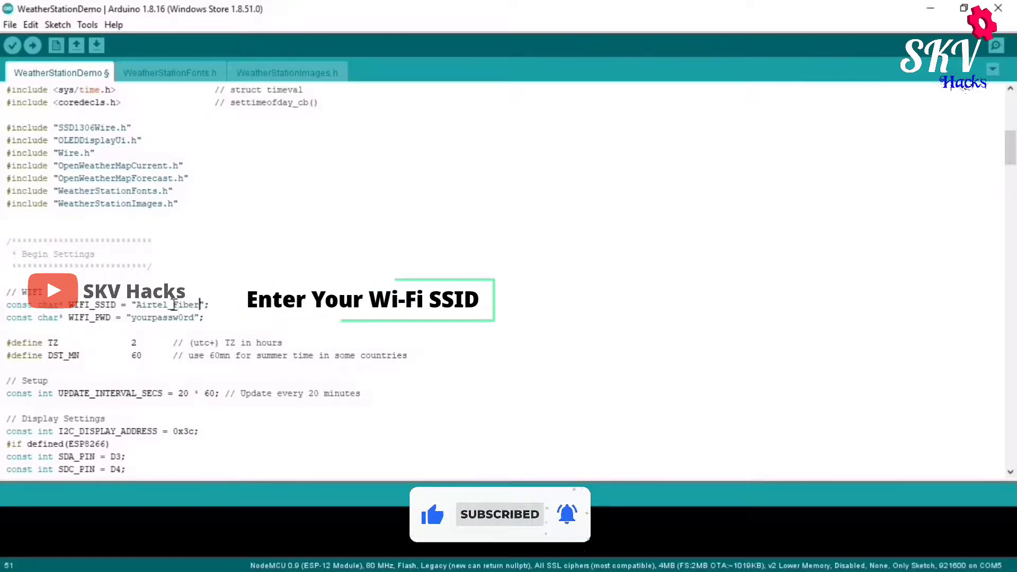
{"action": "type", "text": "_NET"}
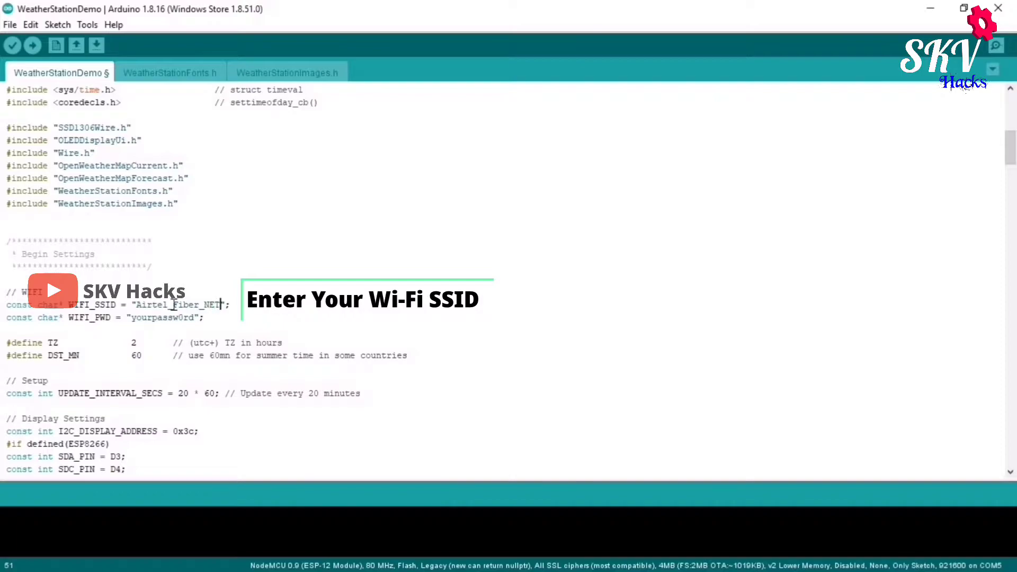
{"action": "left_click_drag", "start_coordinate": [132, 317], "coordinate": [193, 318]}
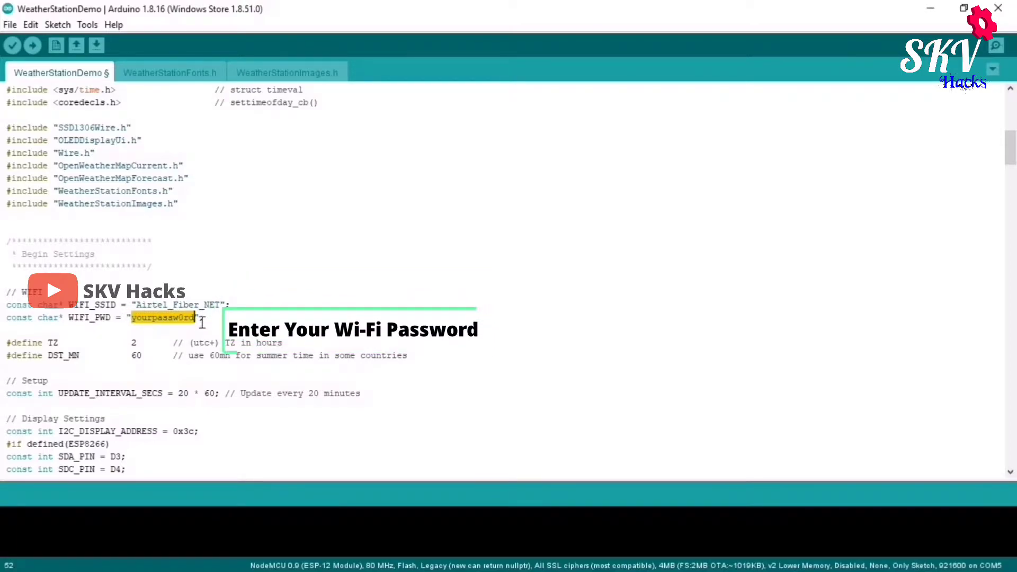
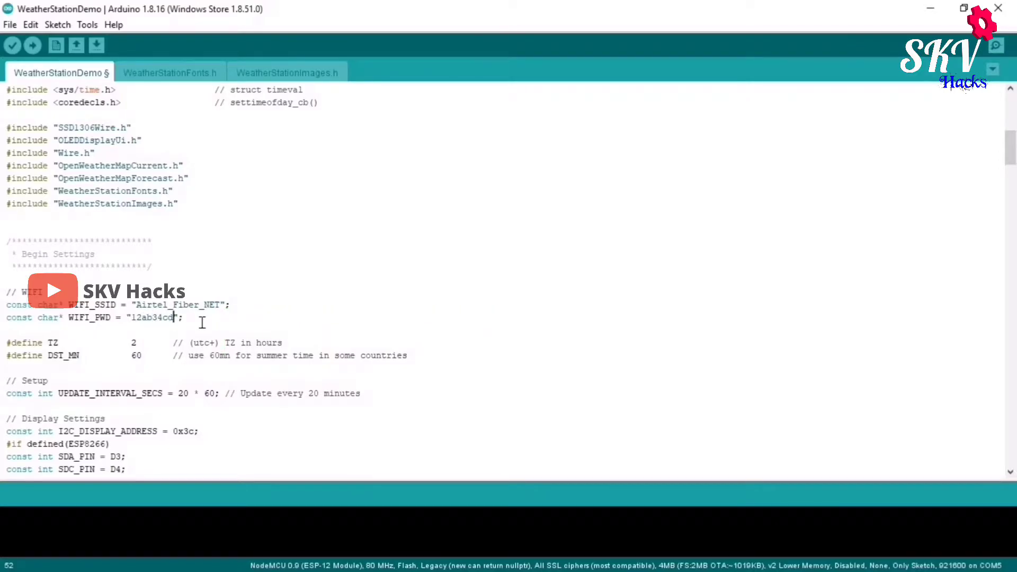
{"action": "scroll", "coordinate": [202, 322], "scroll_direction": "up", "scroll_amount": 1}
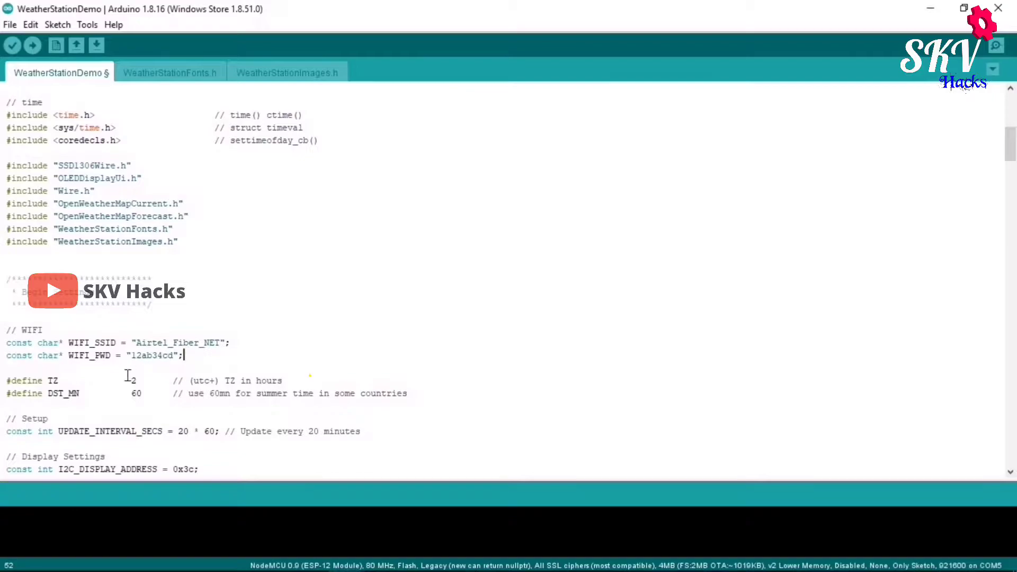
{"action": "left_click_drag", "start_coordinate": [127, 380], "coordinate": [148, 381]}
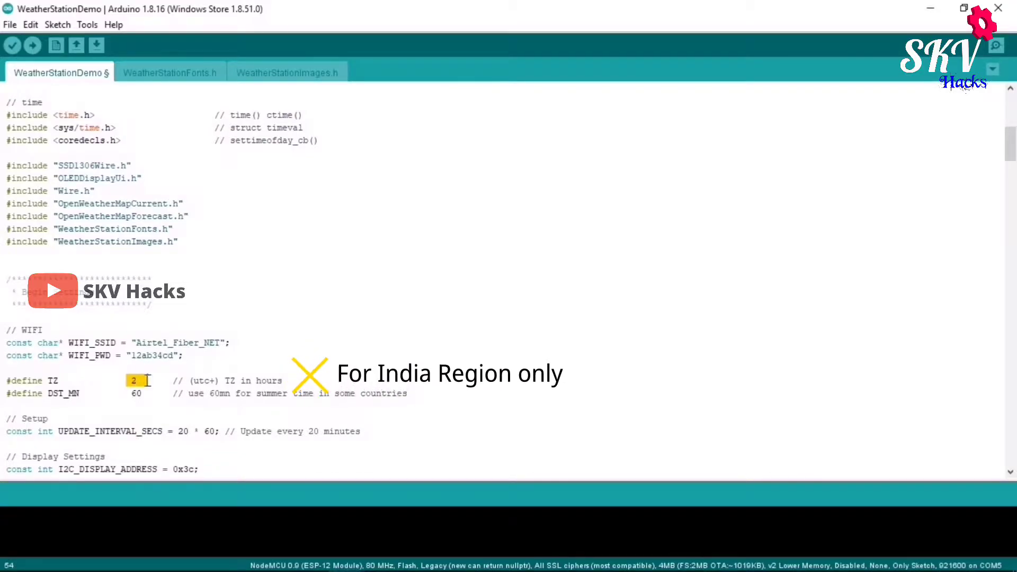
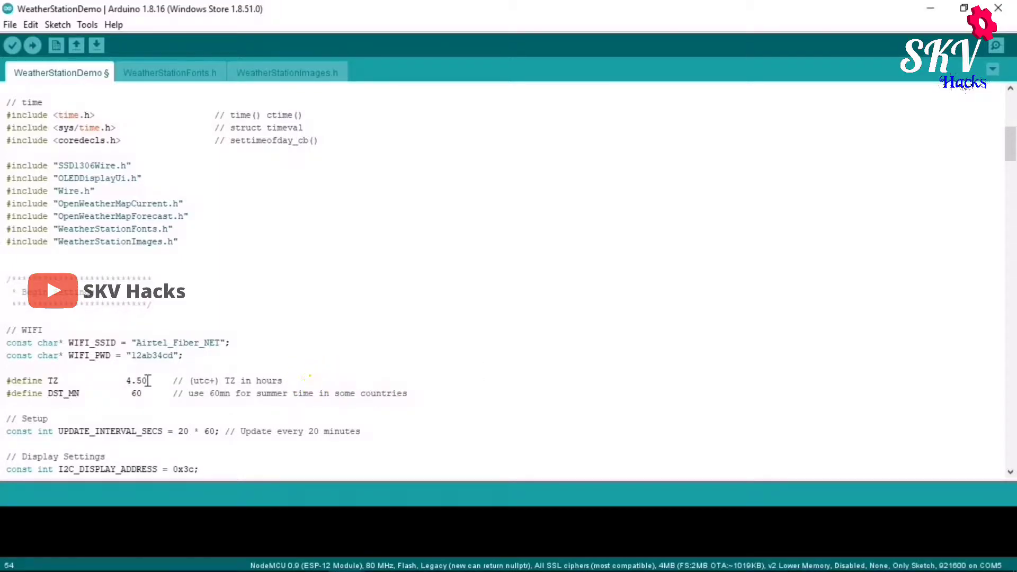
{"action": "scroll", "coordinate": [149, 381], "scroll_direction": "down", "scroll_amount": 1}
{"action": "scroll", "coordinate": [135, 374], "scroll_direction": "down", "scroll_amount": 1}
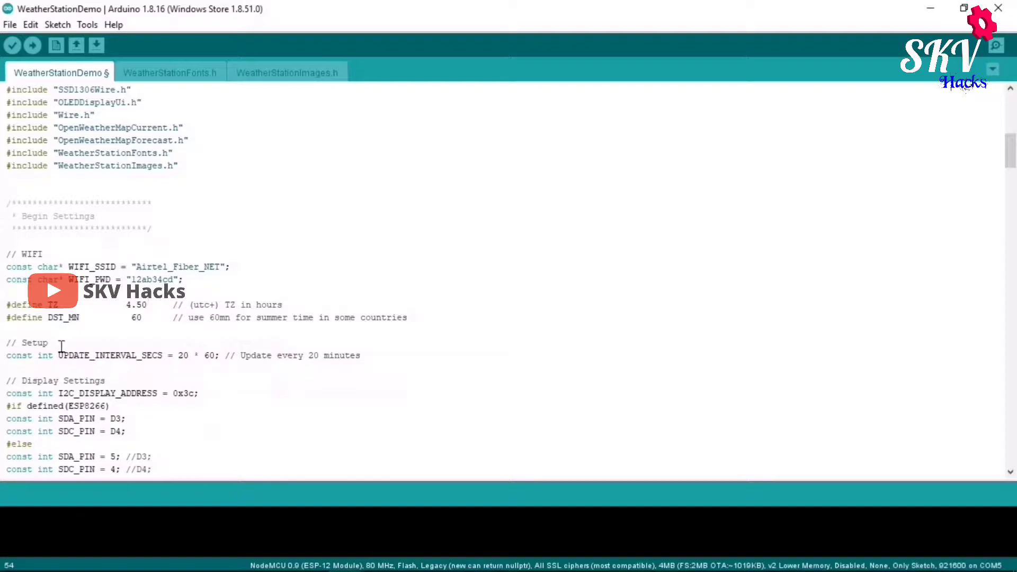
- Change UPDATE_INTERVAL_SECS from 20 * 60 to 2* 60
{"action": "left_click_drag", "start_coordinate": [57, 355], "coordinate": [220, 355]}
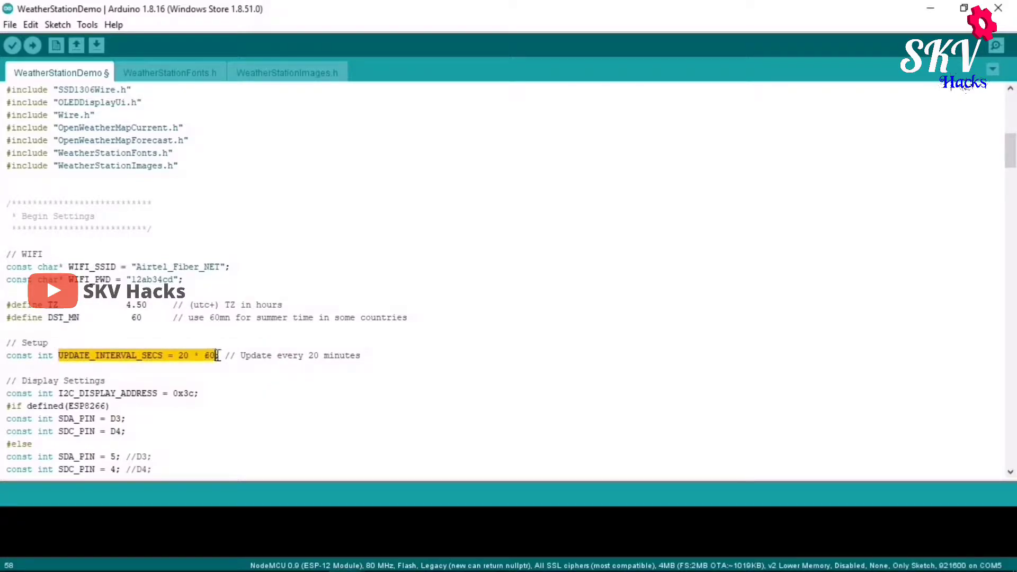
{"action": "left_click", "coordinate": [214, 392]}
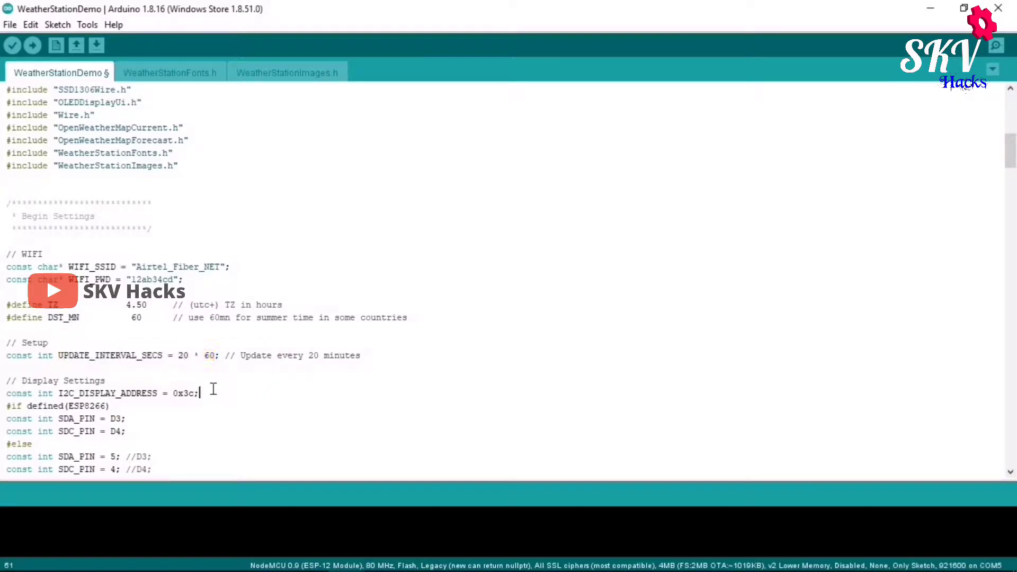
{"action": "left_click", "coordinate": [191, 356]}
{"action": "key", "text": "BackSpace"}
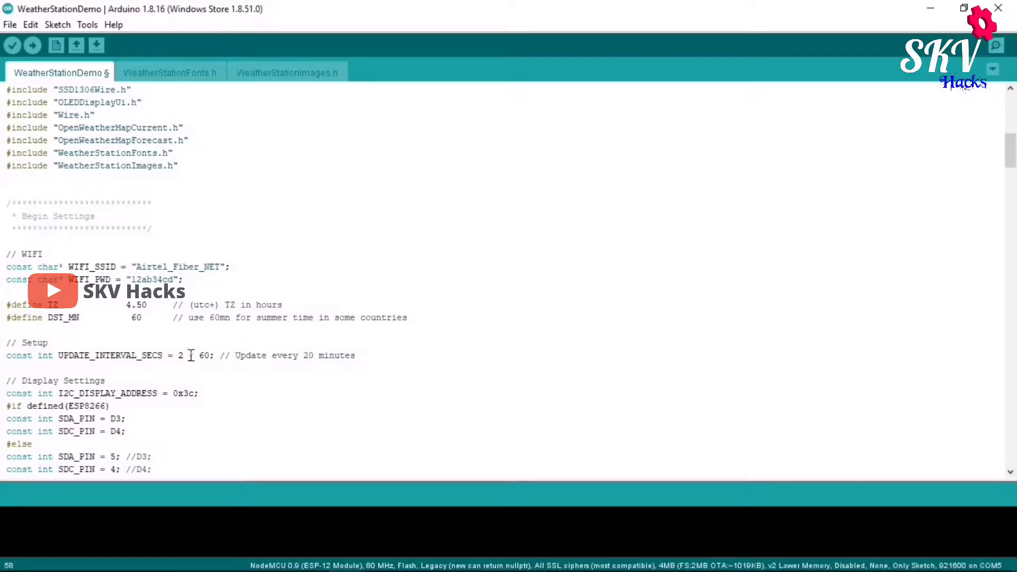
{"action": "key", "text": "Delete"}
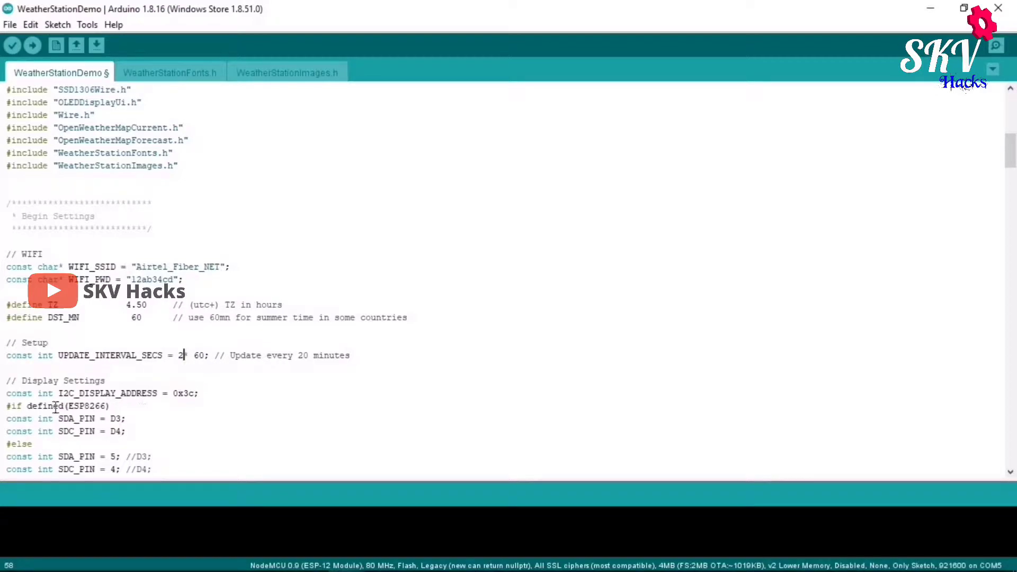
- Set the ESP8266 display pins to SDA_PIN D1 and SDC_PIN D2
{"action": "left_click_drag", "start_coordinate": [7, 418], "coordinate": [143, 435]}
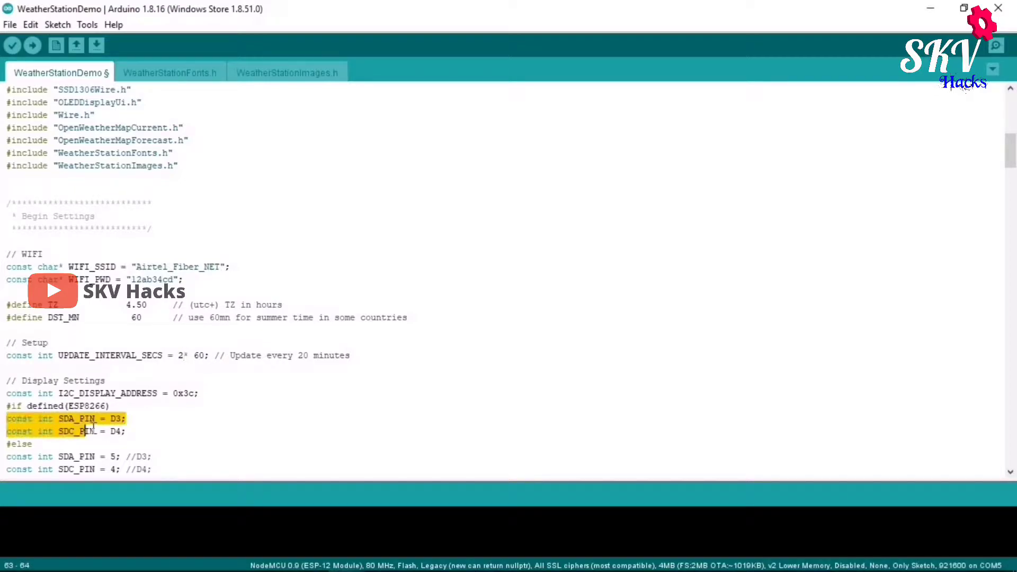
{"action": "left_click", "coordinate": [143, 434]}
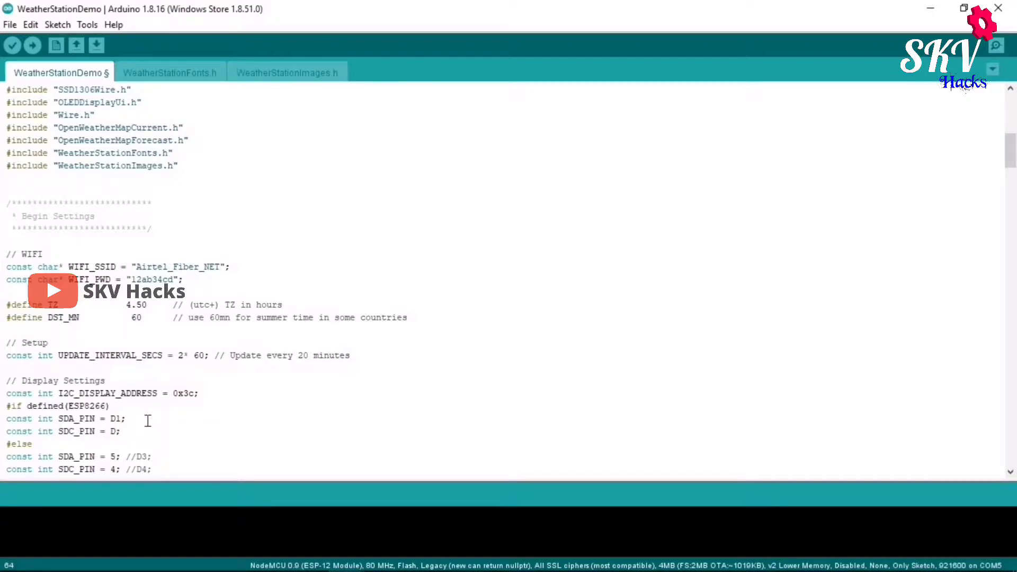
{"action": "scroll", "coordinate": [147, 421], "scroll_direction": "down", "scroll_amount": 2}
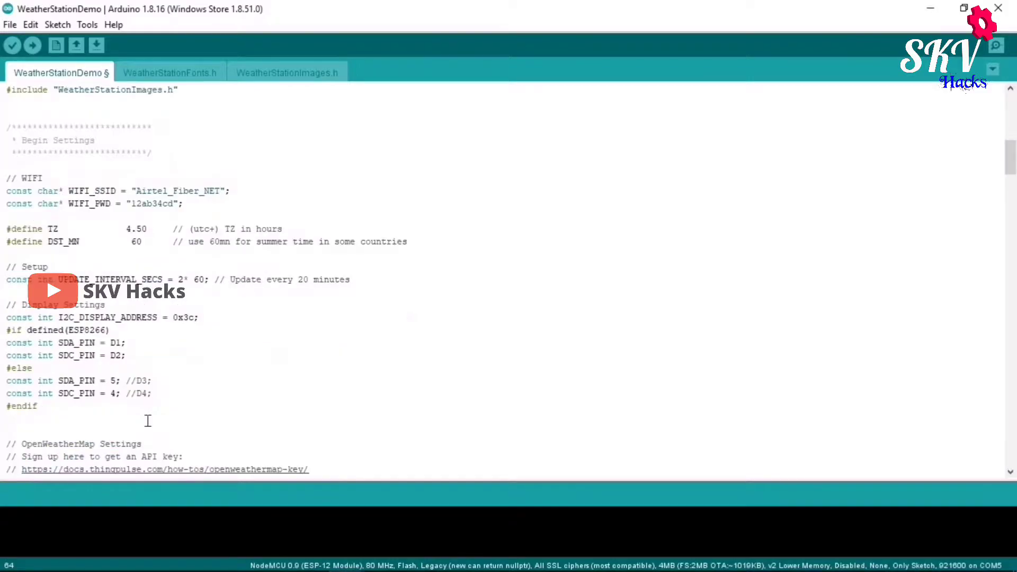
{"action": "scroll", "coordinate": [147, 421], "scroll_direction": "down", "scroll_amount": 2}
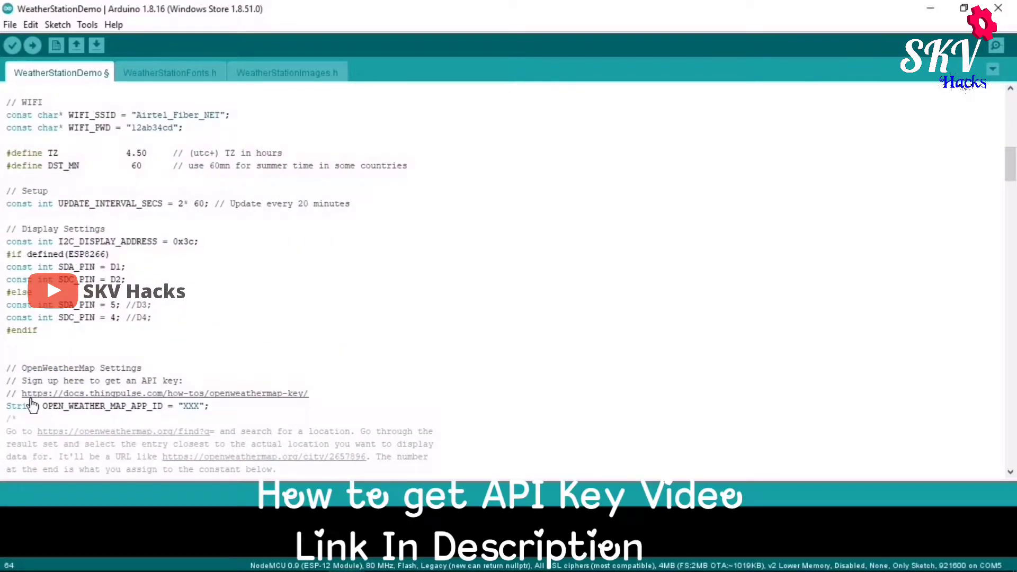
{"action": "left_click_drag", "start_coordinate": [9, 406], "coordinate": [207, 406]}
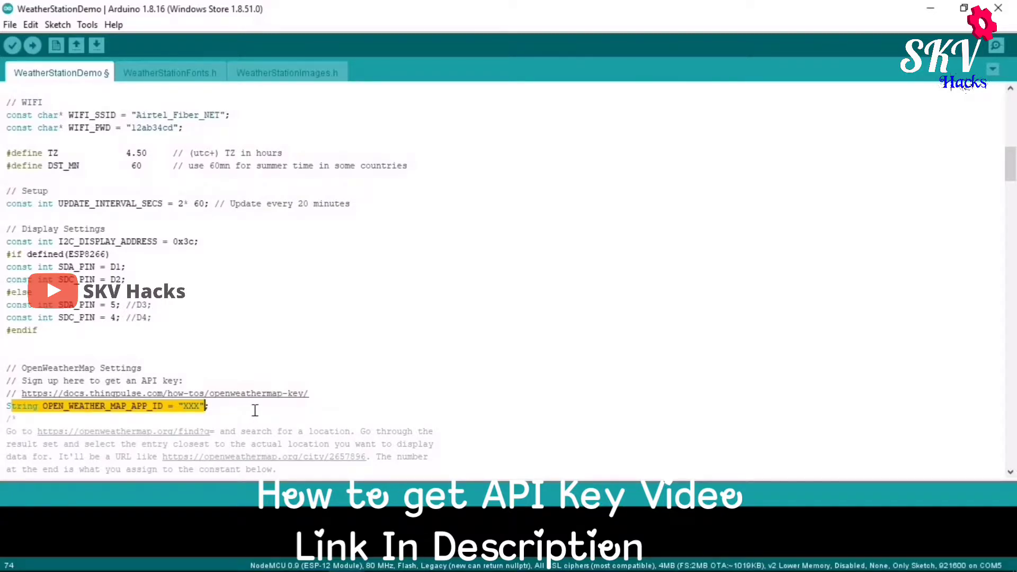
{"action": "left_click", "coordinate": [255, 410]}
{"action": "scroll", "coordinate": [255, 410], "scroll_direction": "down", "scroll_amount": 3}
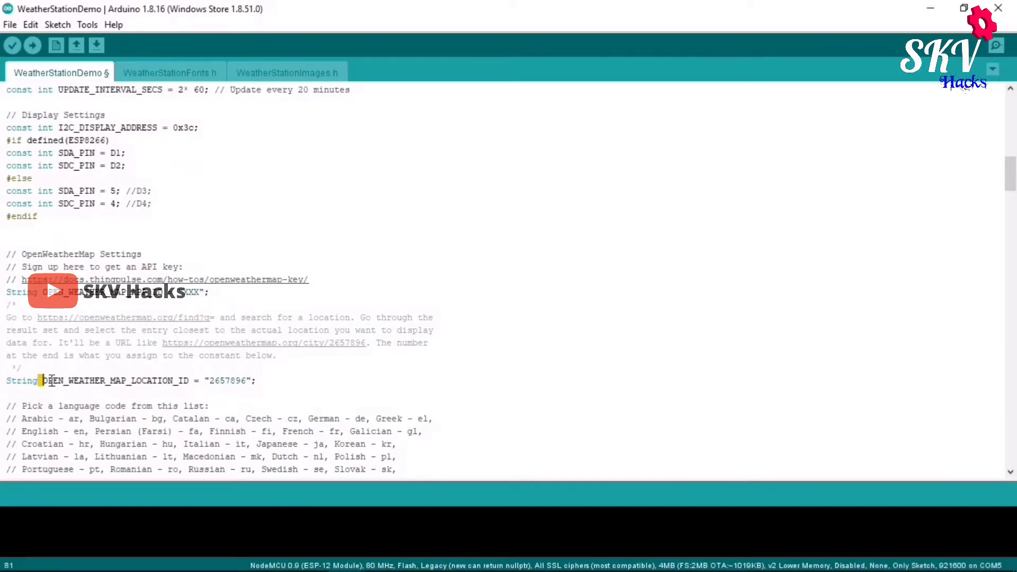
{"action": "left_click_drag", "start_coordinate": [43, 381], "coordinate": [253, 381]}
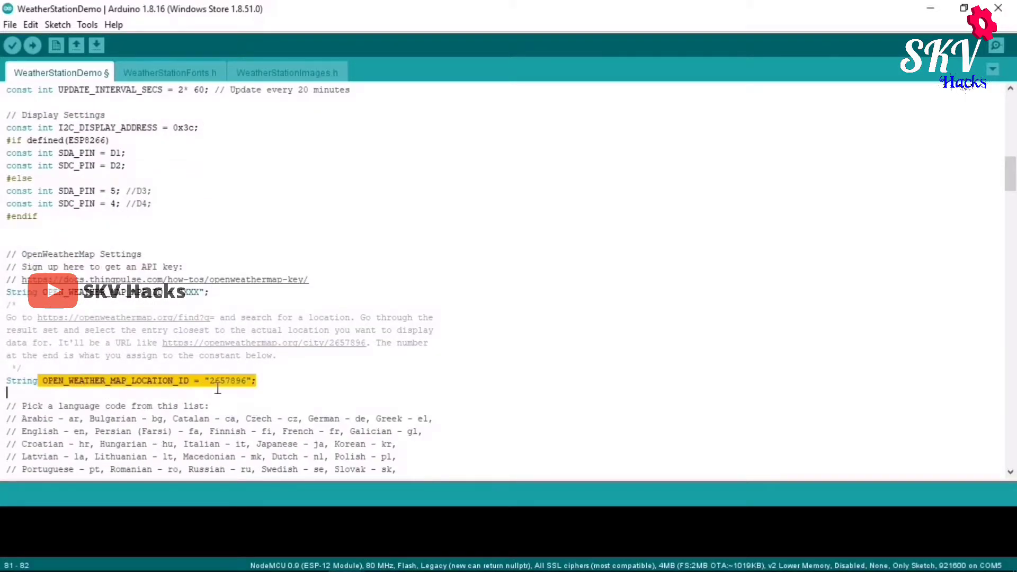
{"action": "left_click", "coordinate": [328, 381]}
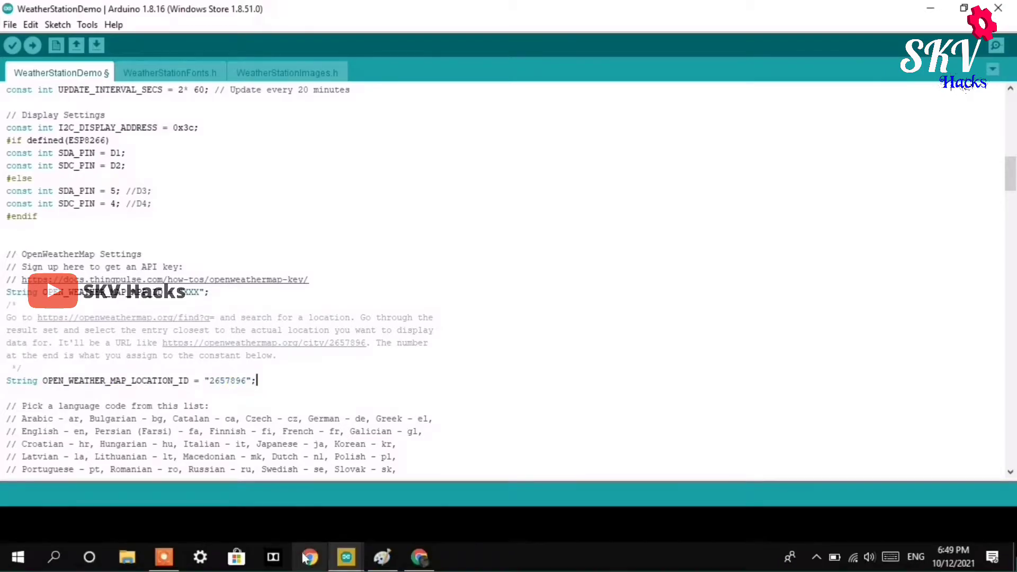
- Search OpenWeatherMap for Ullikkottai and load the Ullikkottai, IN weather page
{"action": "left_click", "coordinate": [420, 556]}
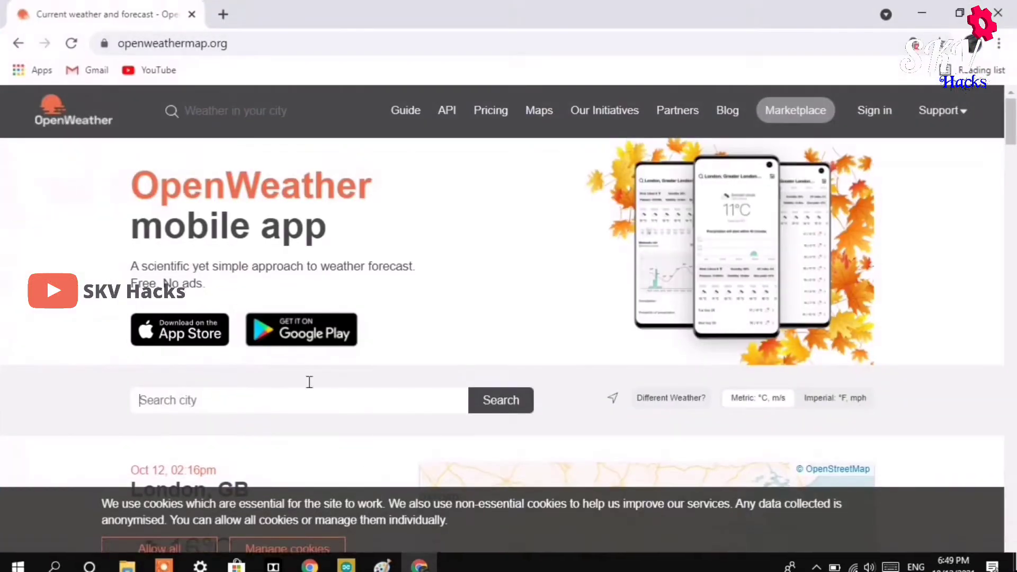
{"action": "left_click", "coordinate": [240, 400]}
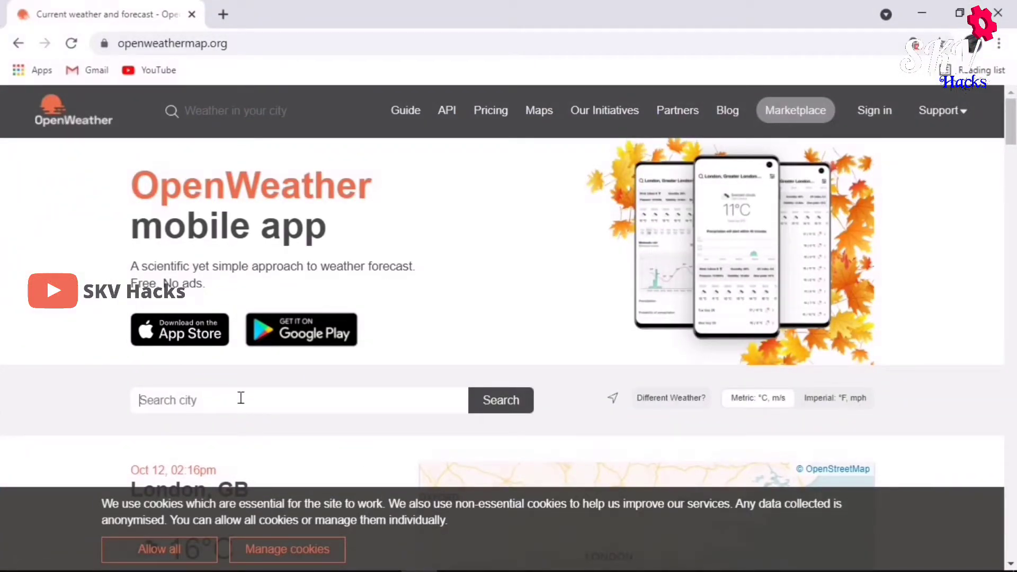
{"action": "type", "text": "Ullikkottai"}
{"action": "left_click", "coordinate": [500, 401]}
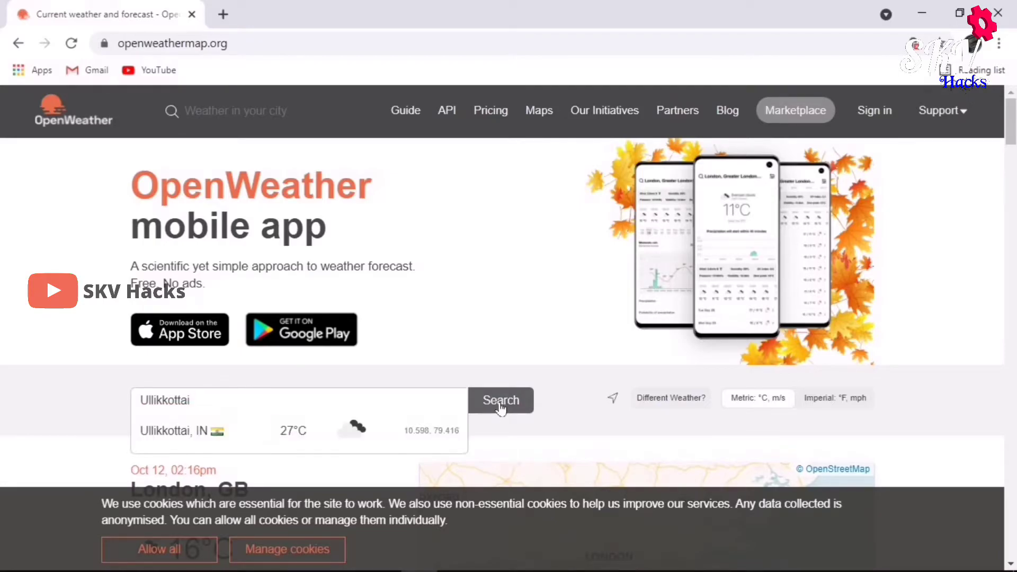
{"action": "left_click", "coordinate": [341, 436]}
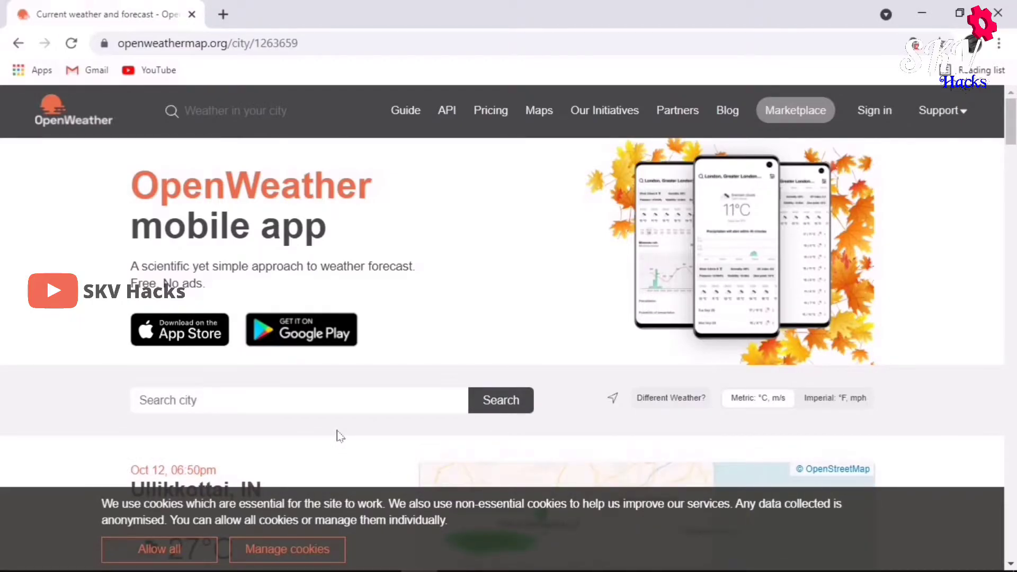
{"action": "scroll", "coordinate": [336, 436], "scroll_direction": "down", "scroll_amount": 3}
{"action": "scroll", "coordinate": [239, 413], "scroll_direction": "down", "scroll_amount": 1}
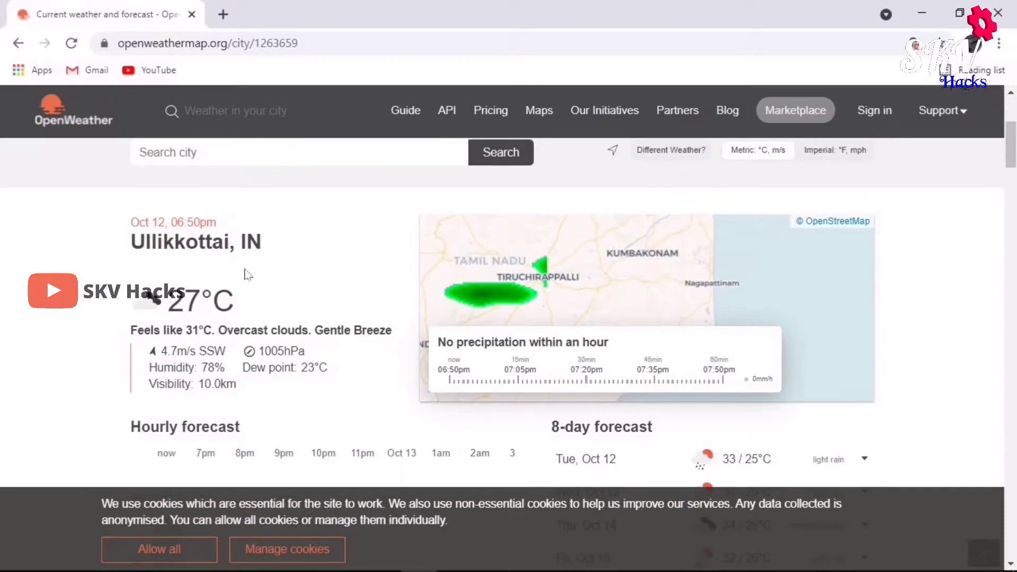
- Copy the city ID 1263659 from the page's web address
{"action": "left_click", "coordinate": [306, 43]}
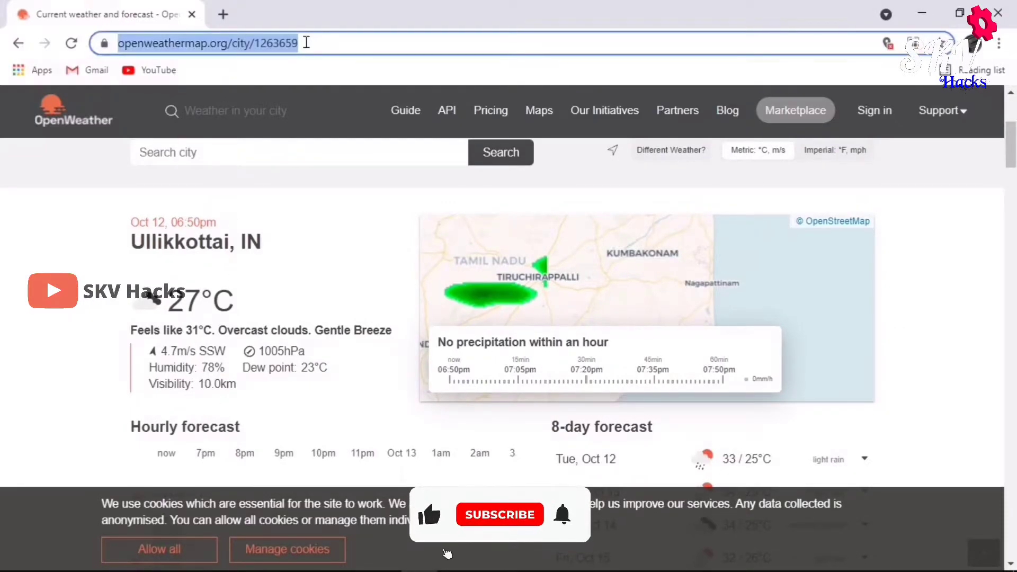
{"action": "left_click", "coordinate": [291, 43]}
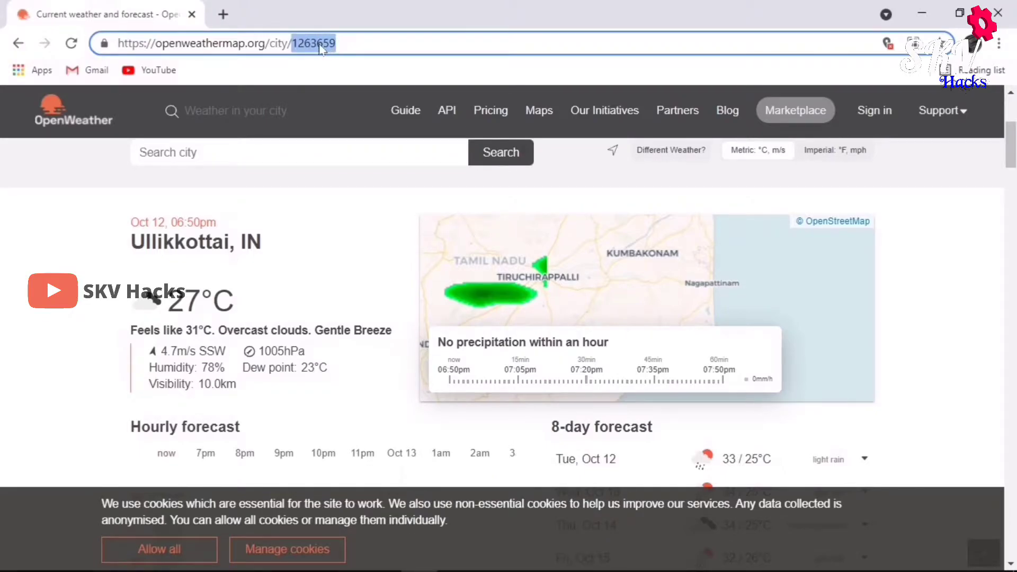
{"action": "right_click", "coordinate": [322, 48]}
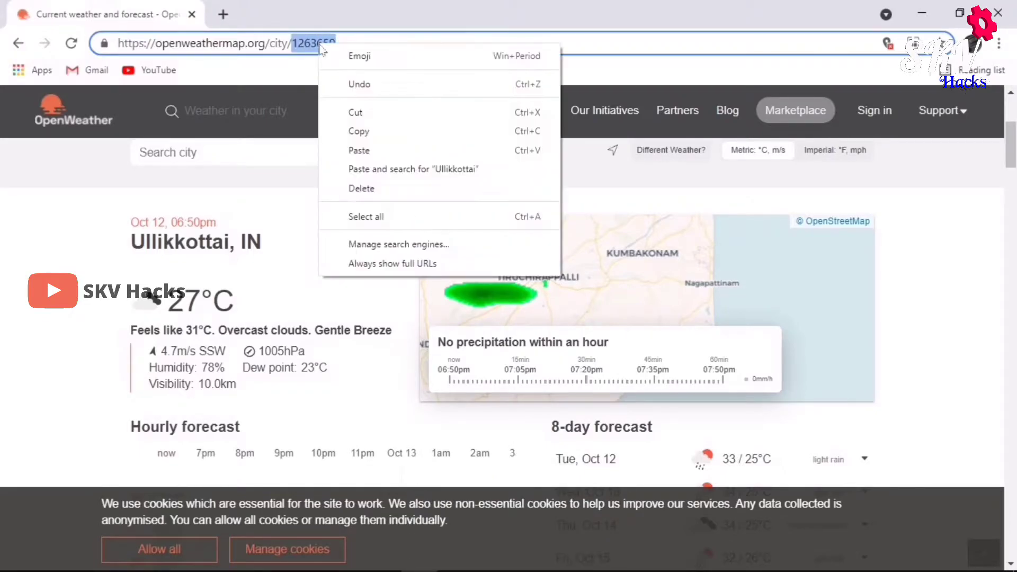
{"action": "left_click", "coordinate": [362, 133]}
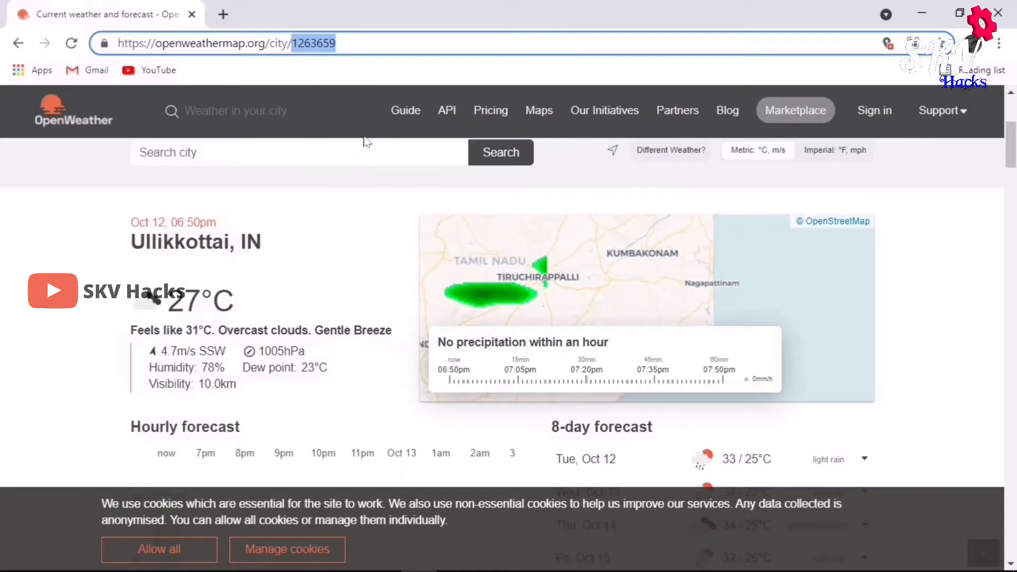
- Paste 1263659 over the old location ID 2657896 and set the language to "en"
{"action": "left_click", "coordinate": [922, 13]}
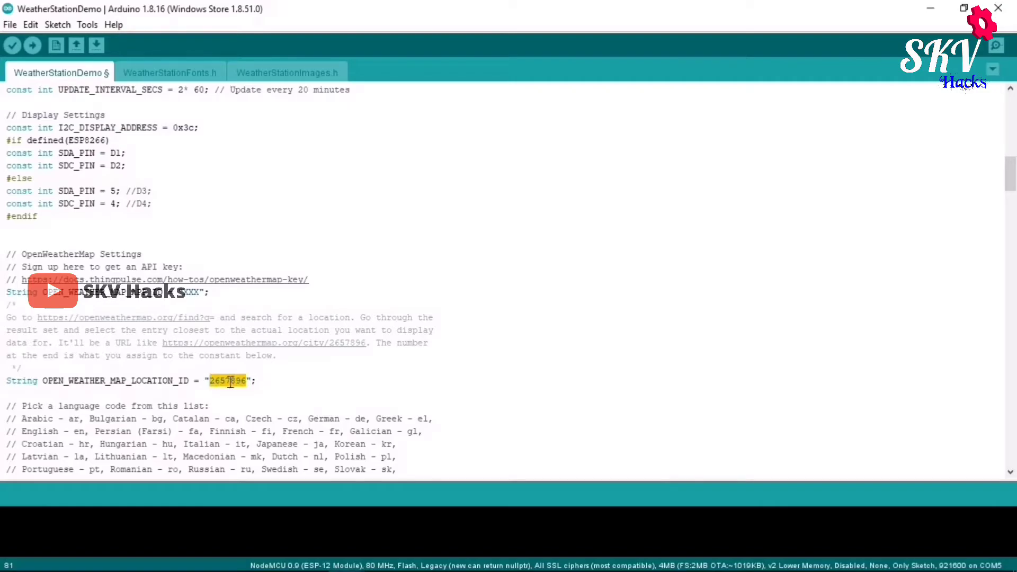
{"action": "right_click", "coordinate": [230, 383]}
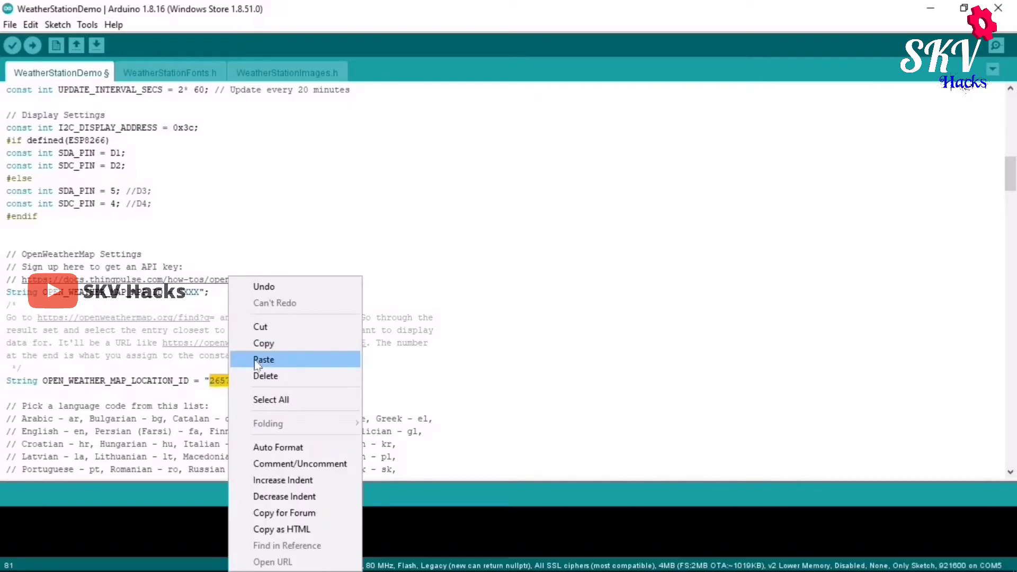
{"action": "left_click", "coordinate": [255, 360]}
{"action": "scroll", "coordinate": [240, 407], "scroll_direction": "down", "scroll_amount": 3}
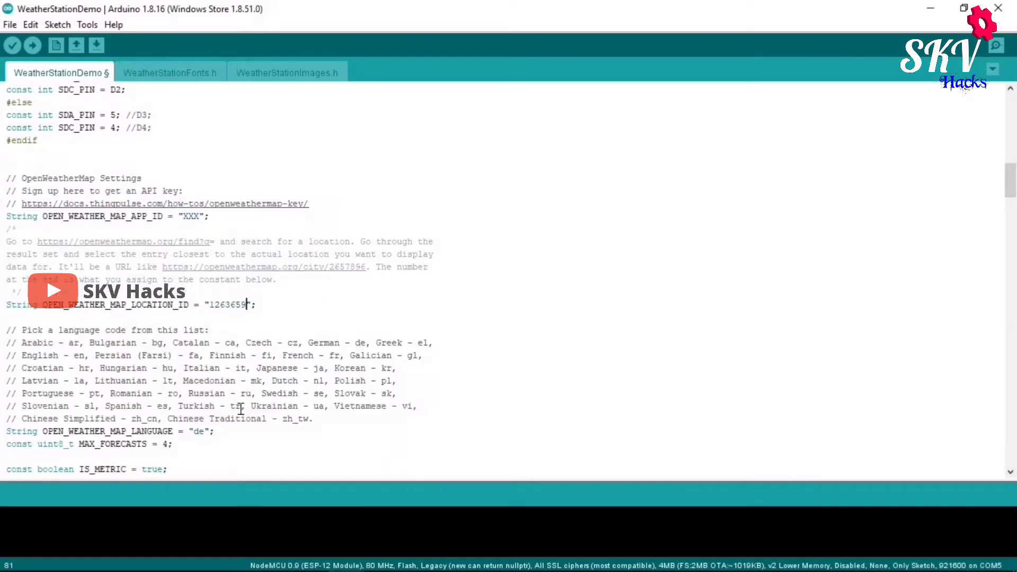
{"action": "scroll", "coordinate": [240, 407], "scroll_direction": "down", "scroll_amount": 3}
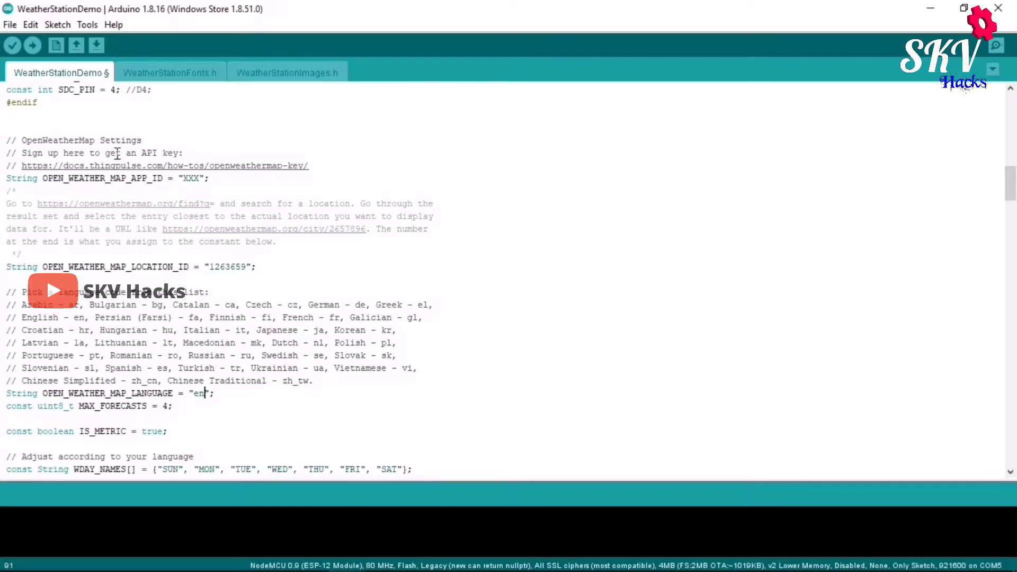
- Select board NodeMCU 0.9 (ESP-12 Module) and upload port COM5 under Tools
{"action": "left_click", "coordinate": [88, 24]}
{"action": "mouse_move", "coordinate": [178, 171]}
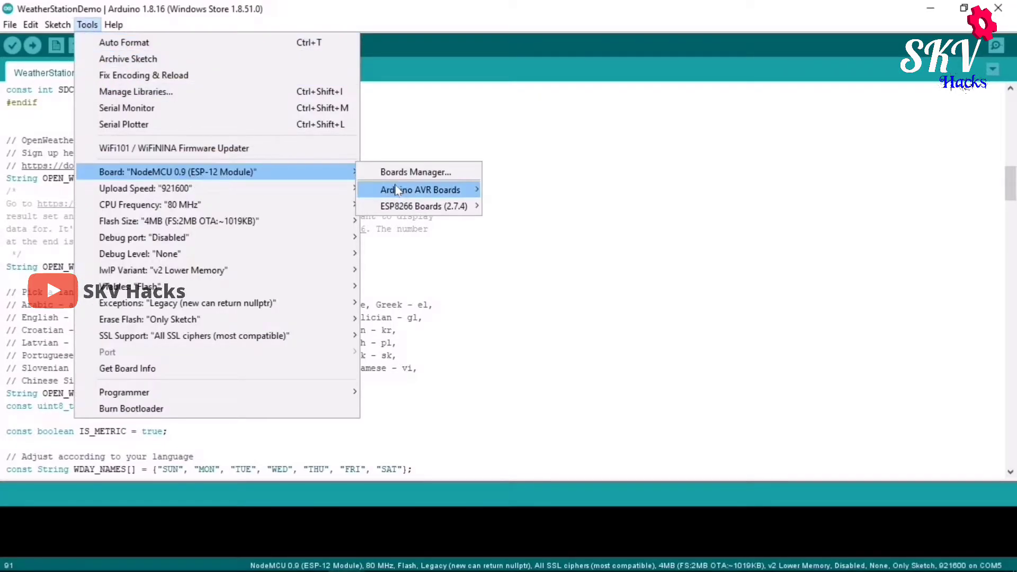
{"action": "mouse_move", "coordinate": [424, 206]}
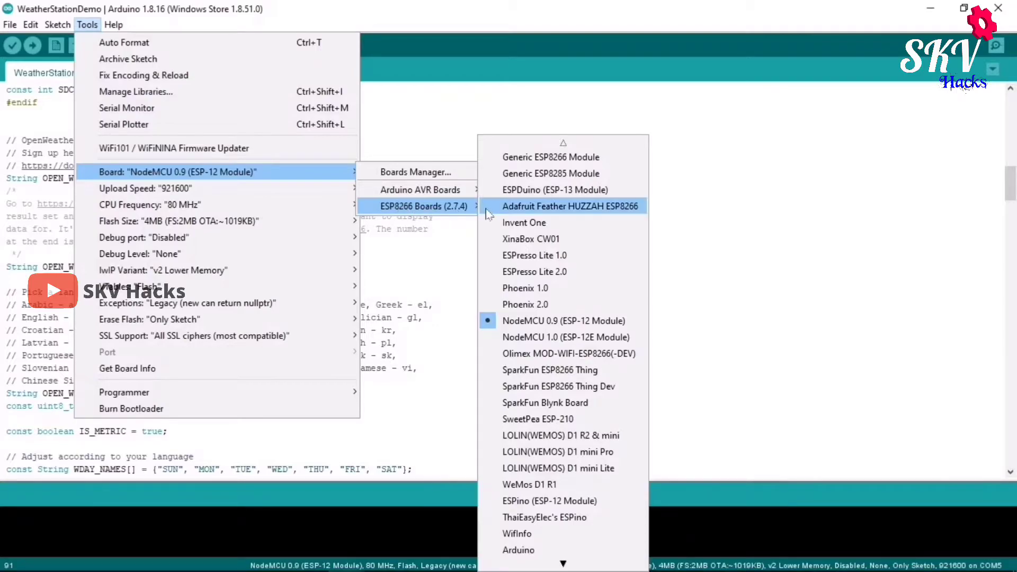
{"action": "left_click", "coordinate": [540, 320]}
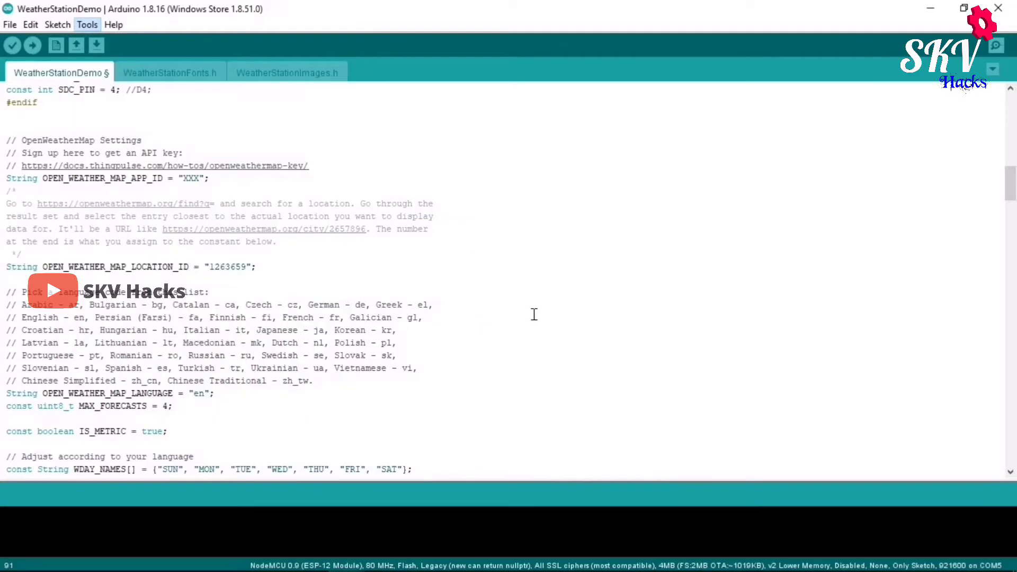
{"action": "left_click", "coordinate": [87, 24]}
{"action": "mouse_move", "coordinate": [125, 352]}
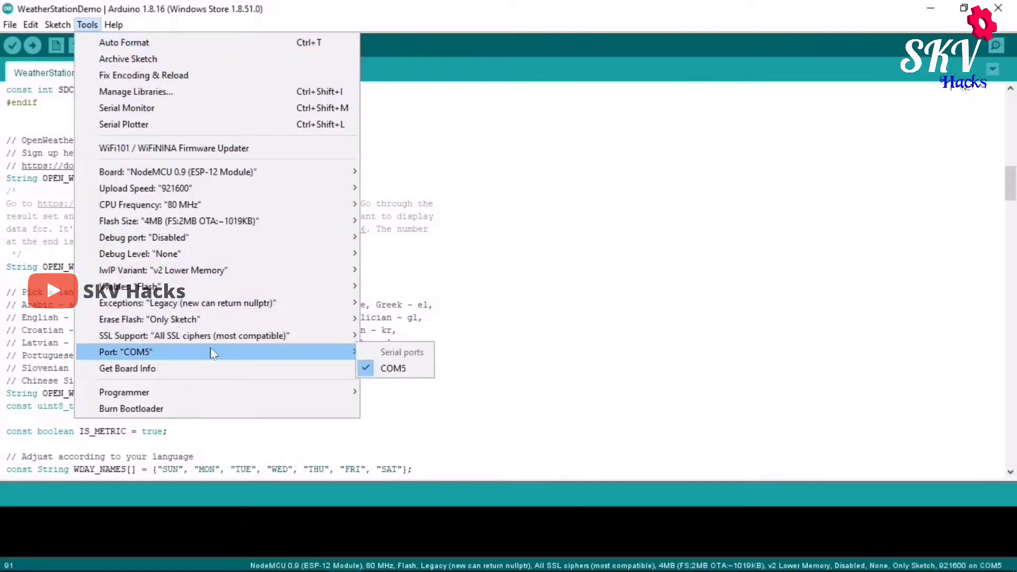
{"action": "left_click", "coordinate": [390, 369]}
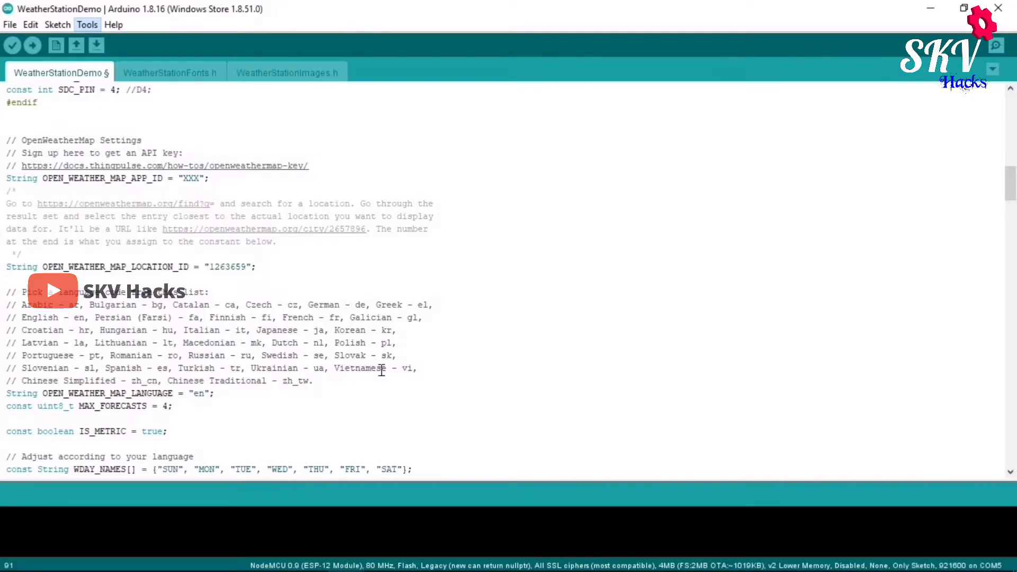
- Upload the sketch so it compiles and flashes to the NodeMCU on COM5
{"action": "left_click", "coordinate": [34, 46]}
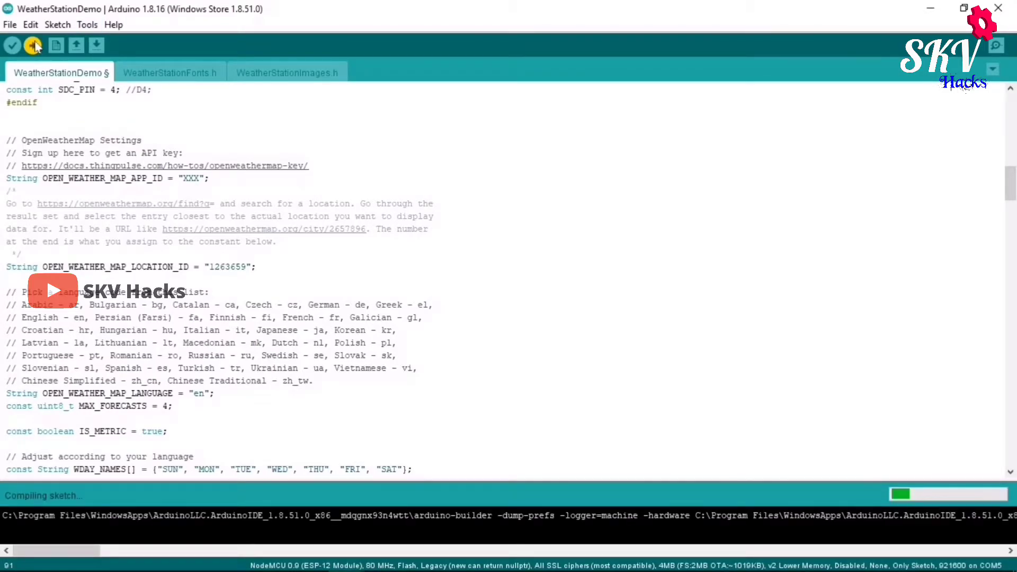